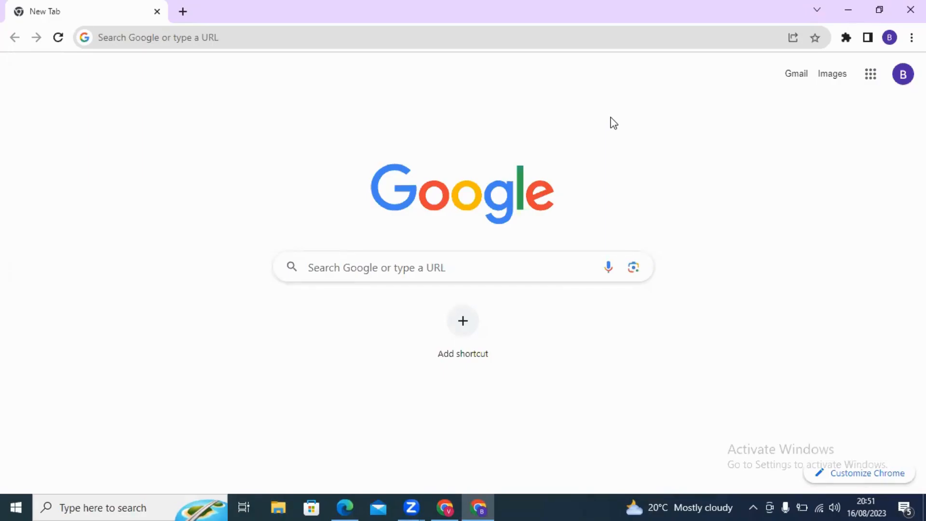
Go to YouTube from the Google apps grid and start a new video upload via Create
{"action": "left_click", "coordinate": [870, 75]}
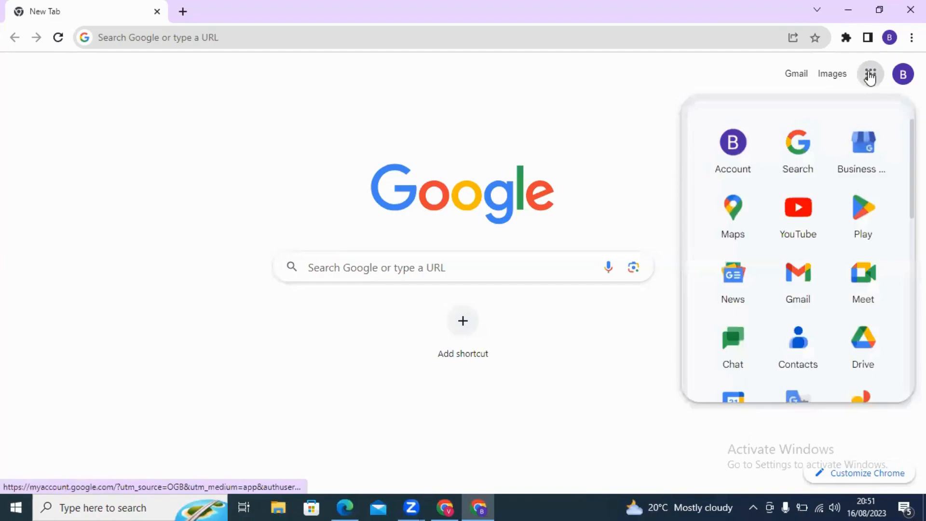
{"action": "left_click", "coordinate": [810, 211]}
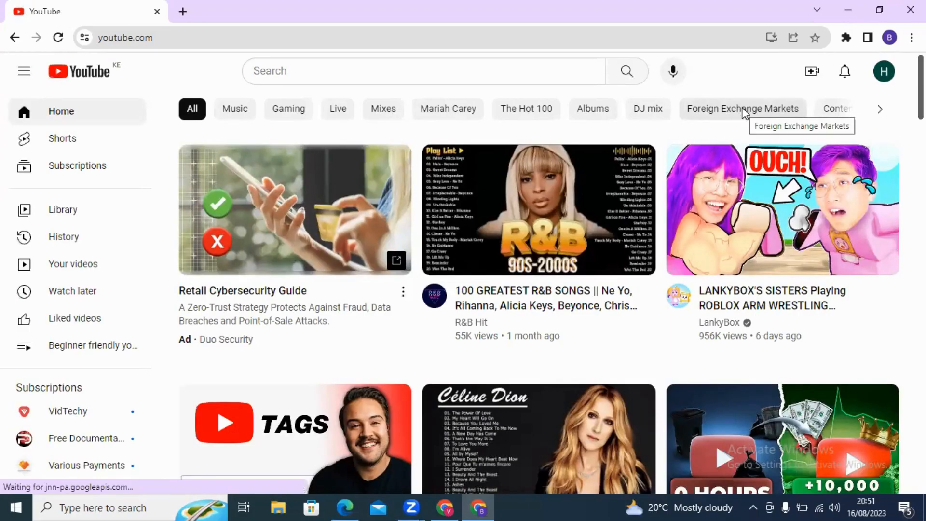
{"action": "left_click", "coordinate": [812, 73]}
{"action": "left_click", "coordinate": [822, 102]}
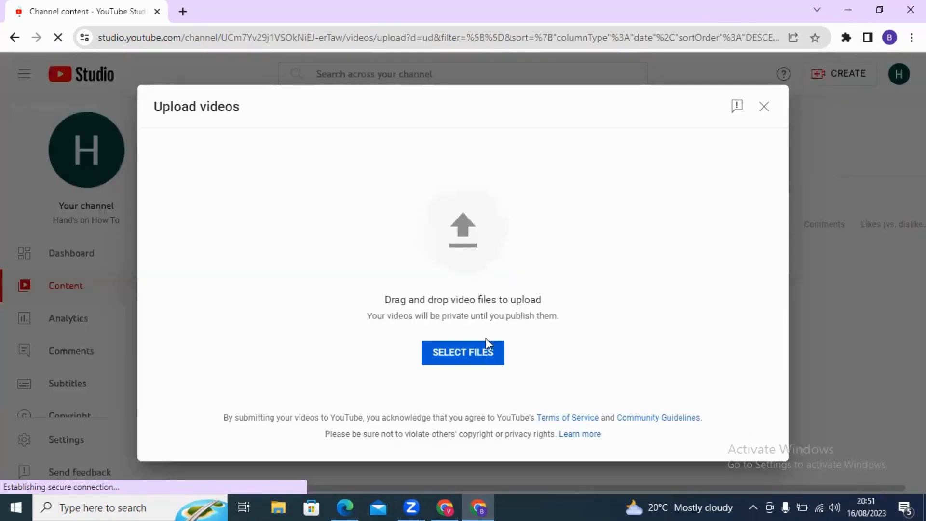
{"action": "left_click", "coordinate": [458, 354]}
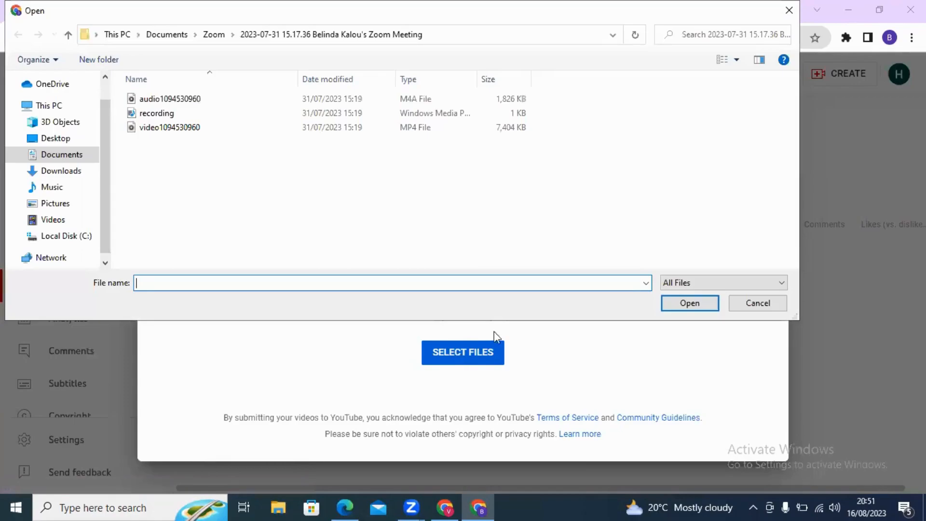
{"action": "left_click", "coordinate": [59, 156]}
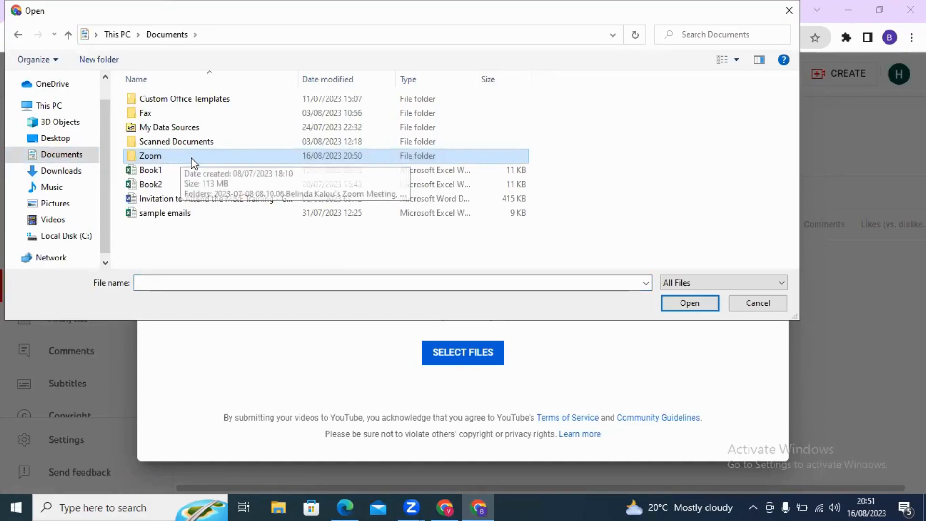
{"action": "double_click", "coordinate": [225, 156]}
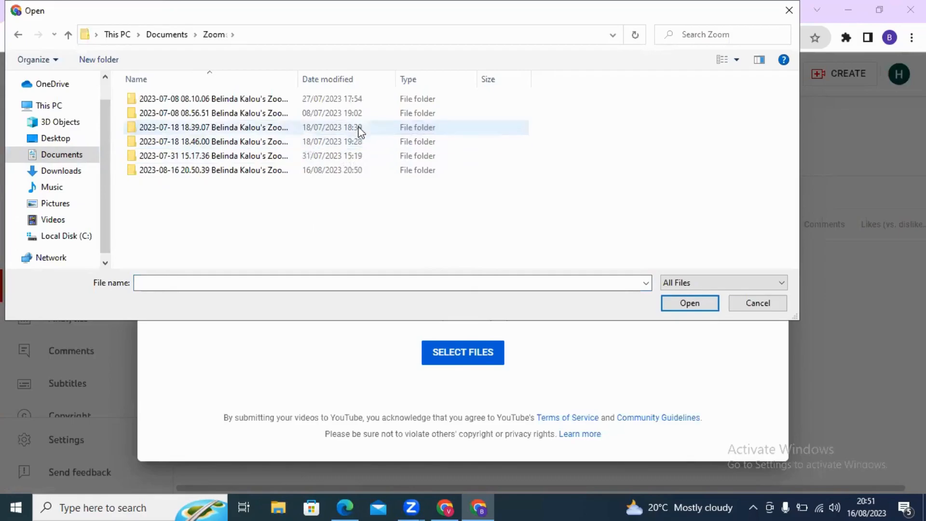
{"action": "left_click", "coordinate": [191, 113]}
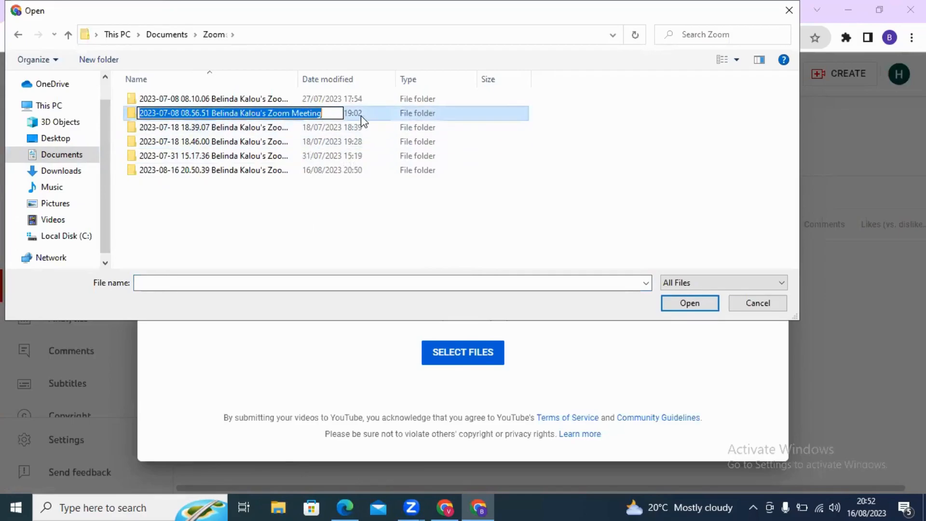
{"action": "double_click", "coordinate": [245, 114]}
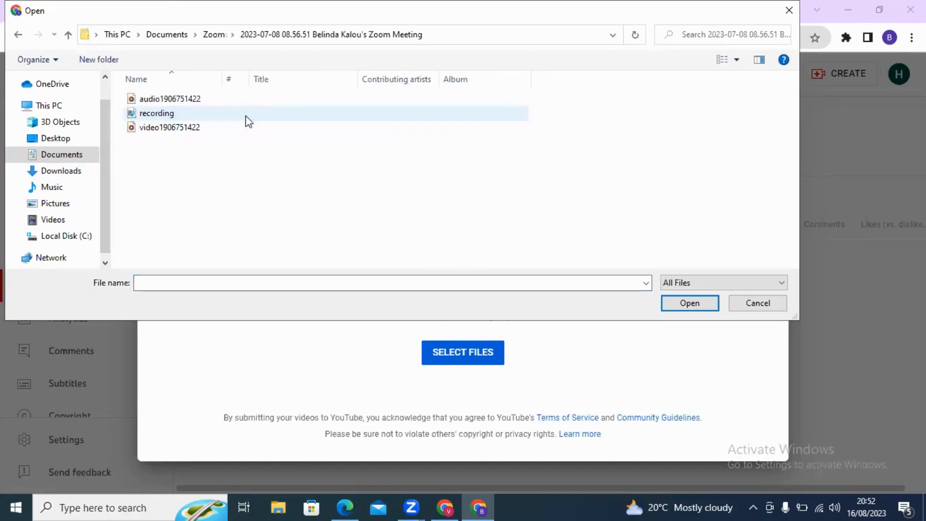
{"action": "left_click", "coordinate": [170, 130]}
{"action": "left_click", "coordinate": [690, 302]}
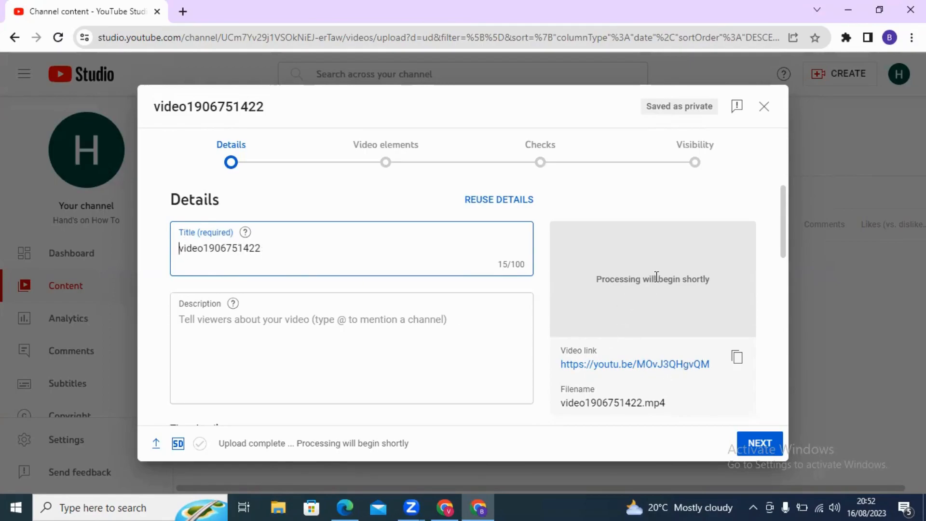
Expand SHOW MORE on the upload's Details step and scroll down to the Tags field
{"action": "scroll", "coordinate": [337, 356], "scroll_direction": "down", "scroll_amount": 3}
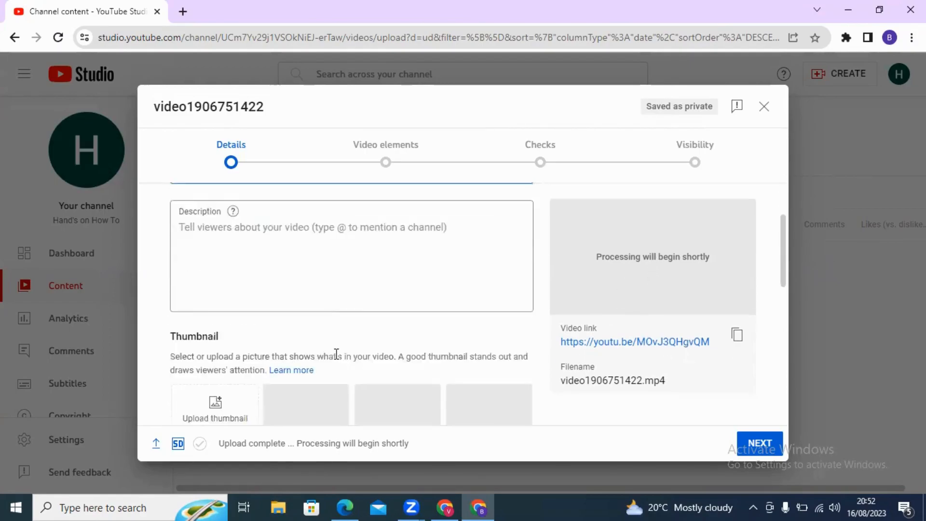
{"action": "scroll", "coordinate": [305, 269], "scroll_direction": "up", "scroll_amount": 2}
{"action": "scroll", "coordinate": [303, 282], "scroll_direction": "down", "scroll_amount": 3}
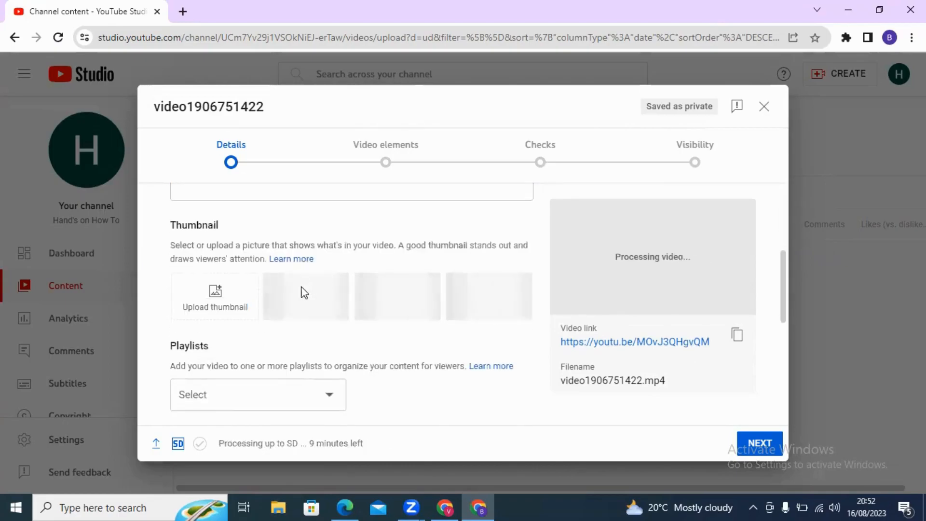
{"action": "scroll", "coordinate": [343, 320], "scroll_direction": "down", "scroll_amount": 4}
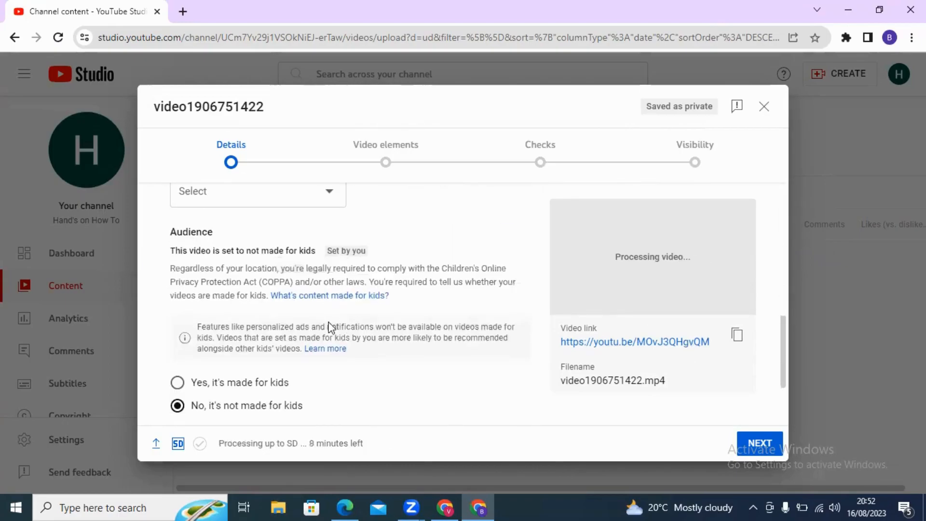
{"action": "scroll", "coordinate": [326, 241], "scroll_direction": "down", "scroll_amount": 2}
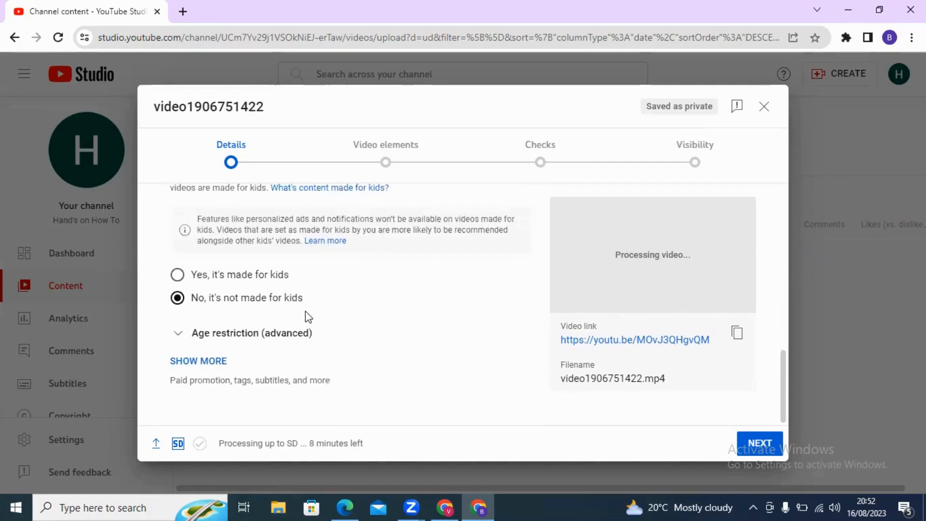
{"action": "left_click", "coordinate": [211, 365]}
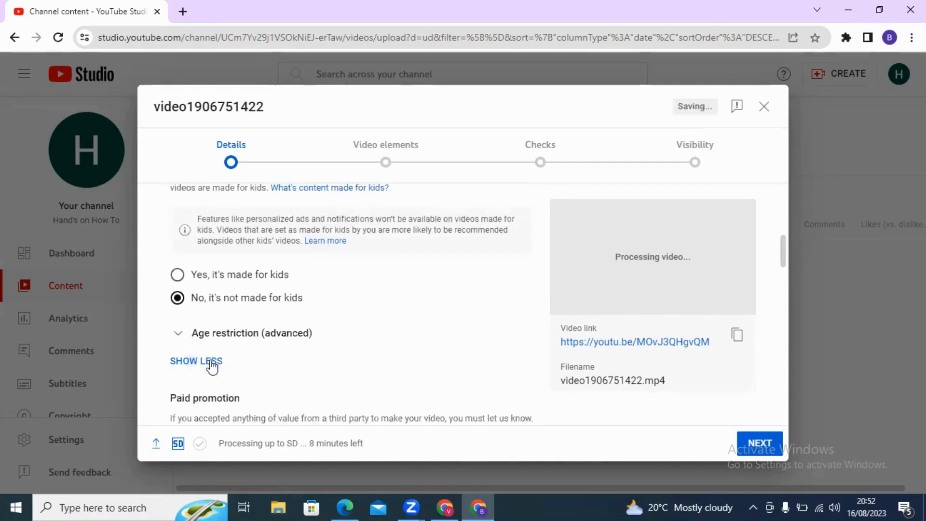
{"action": "scroll", "coordinate": [274, 329], "scroll_direction": "down", "scroll_amount": 7}
{"action": "scroll", "coordinate": [275, 322], "scroll_direction": "down", "scroll_amount": 3}
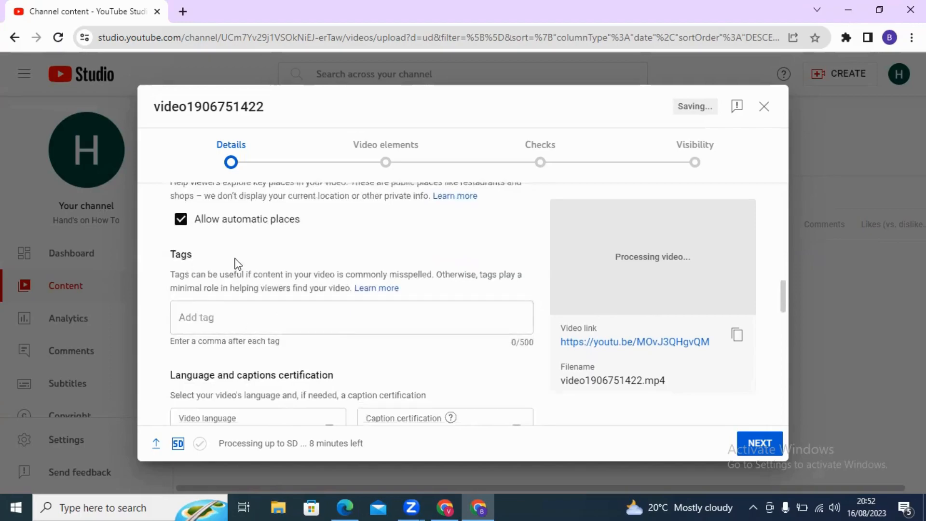
{"action": "left_click", "coordinate": [198, 316]}
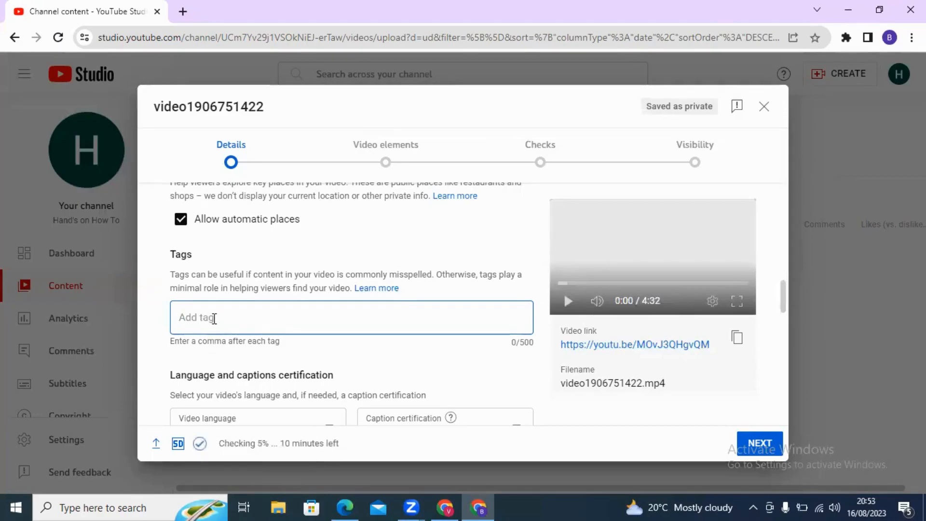
Enter the tags youtube, youtubebeginertutorial and youtubevideos, correcting typos along the way
{"action": "type", "text": "youtube"}
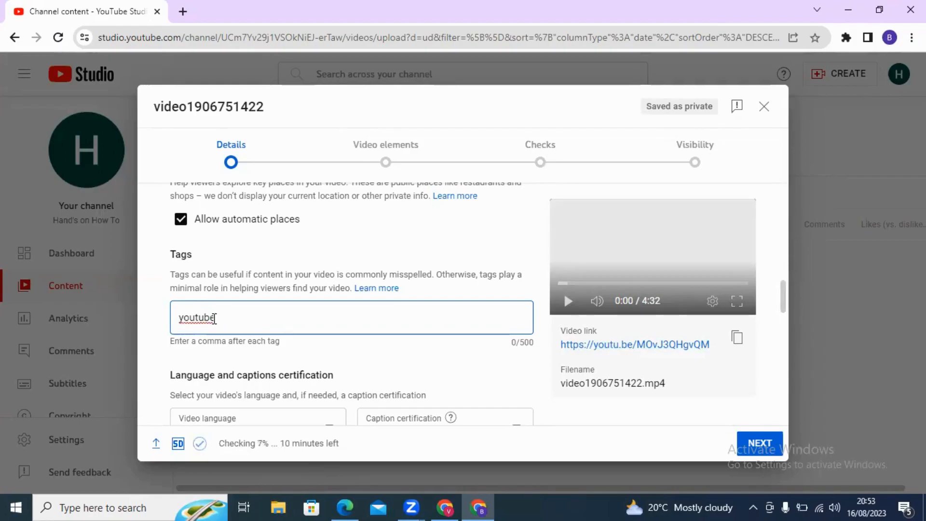
{"action": "key", "text": "Return"}
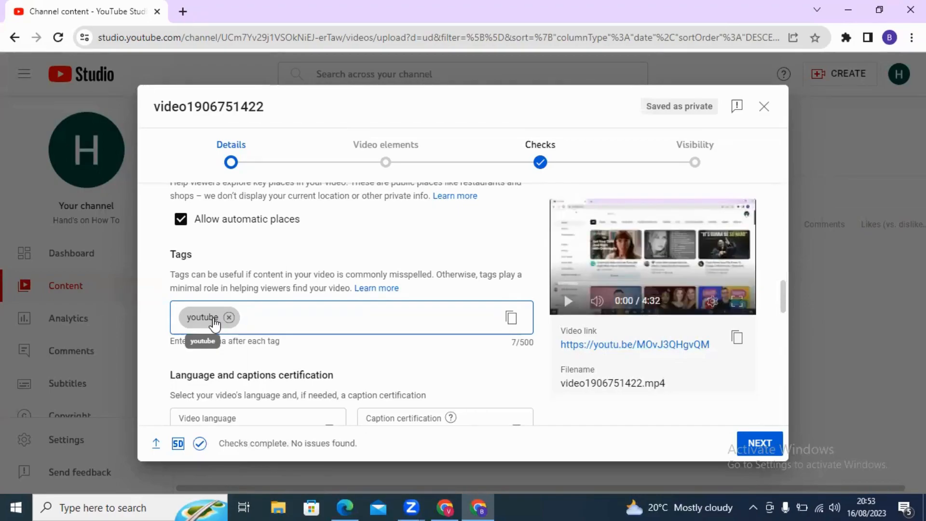
{"action": "type", "text": "youtu"}
{"action": "type", "text": "be"}
{"action": "type", "text": "begi"}
{"action": "type", "text": "ine"}
{"action": "key", "text": "BackSpace"}
{"action": "key", "text": "BackSpace"}
{"action": "type", "text": "ine"}
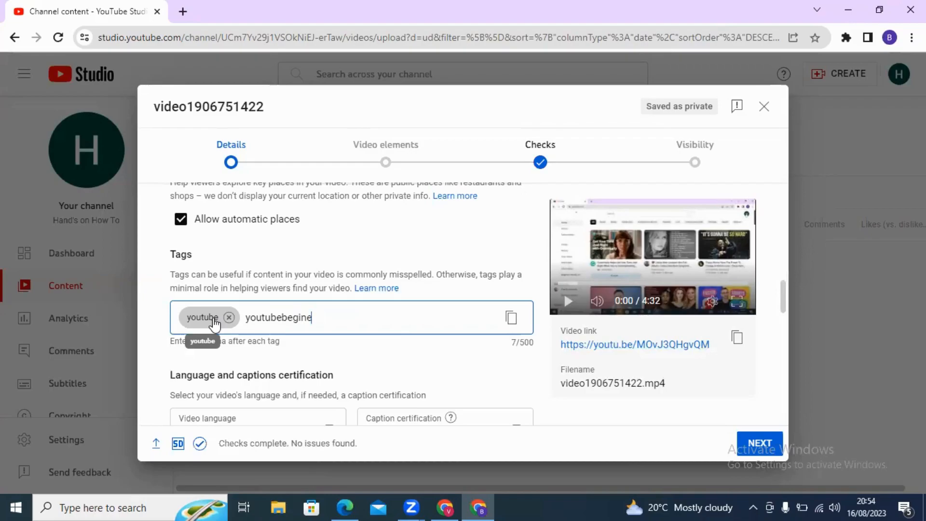
{"action": "type", "text": "e"}
{"action": "key", "text": "BackSpace"}
{"action": "key", "text": "BackSpace"}
{"action": "type", "text": "ertutorial"}
{"action": "key", "text": "Return"}
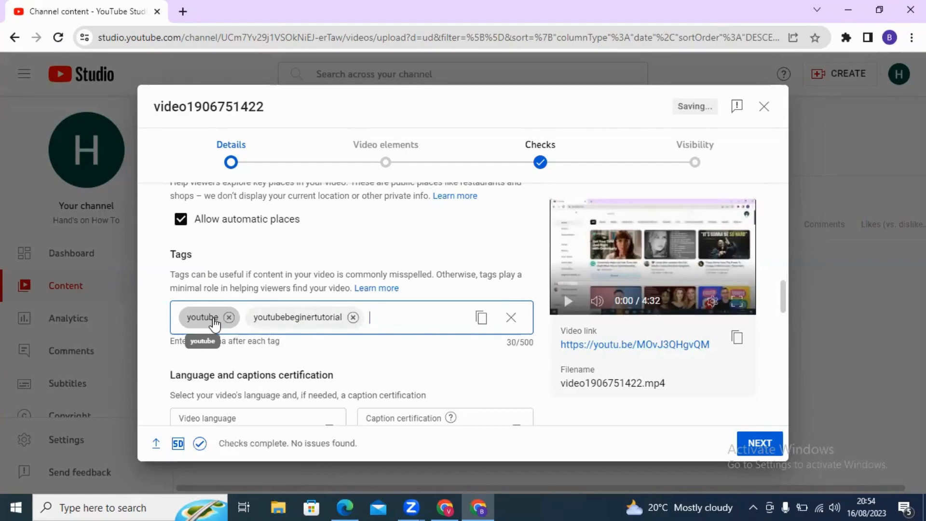
{"action": "type", "text": "you"}
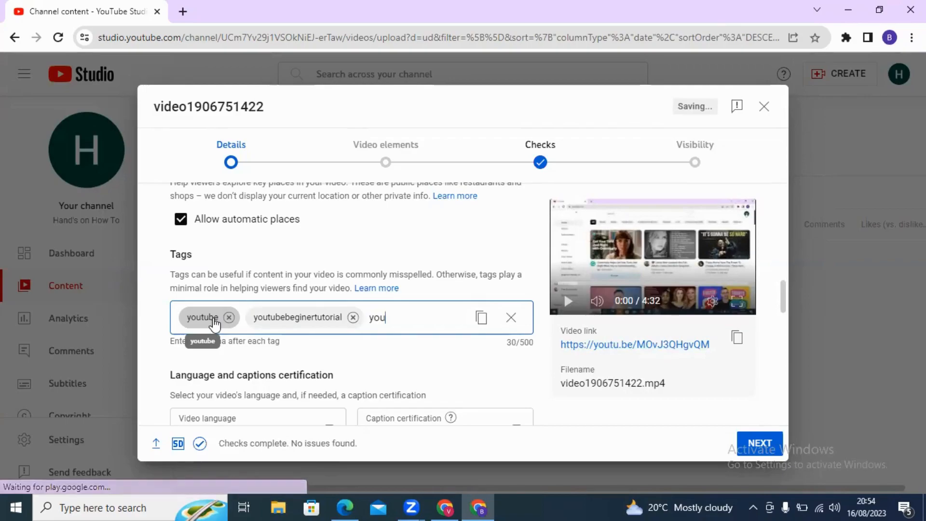
{"action": "type", "text": "tbevideos "}
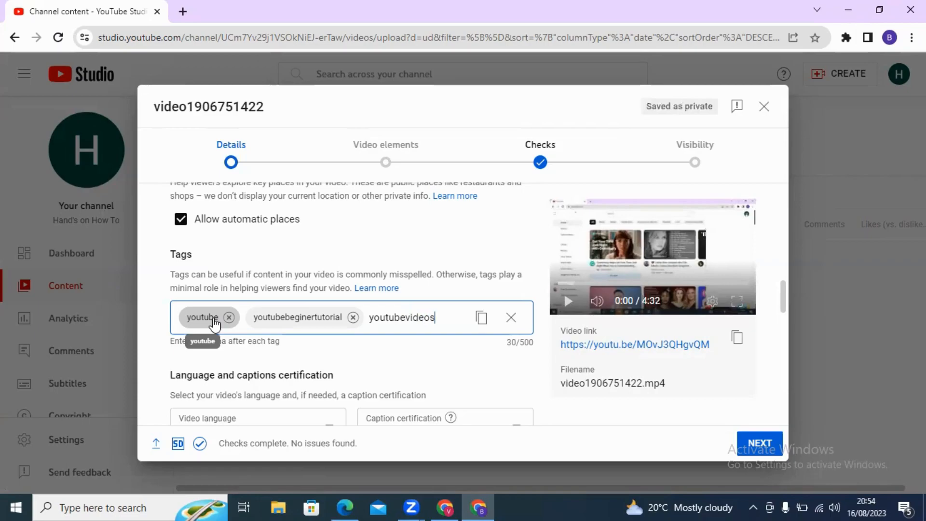
{"action": "type", "text": ","}
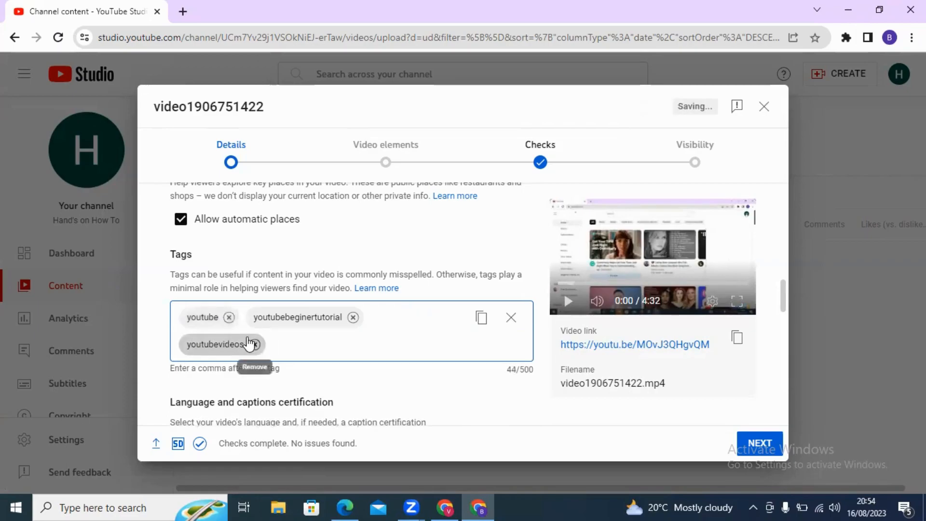
Jump from the Details step to the Visibility step showing the Private, Unlisted and Public options
{"action": "scroll", "coordinate": [464, 332], "scroll_direction": "down", "scroll_amount": 10}
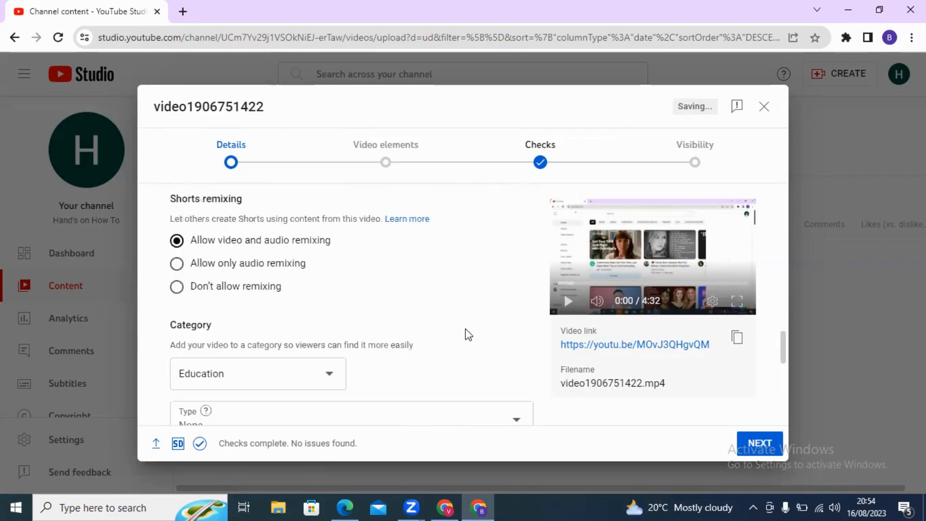
{"action": "scroll", "coordinate": [368, 283], "scroll_direction": "down", "scroll_amount": 15}
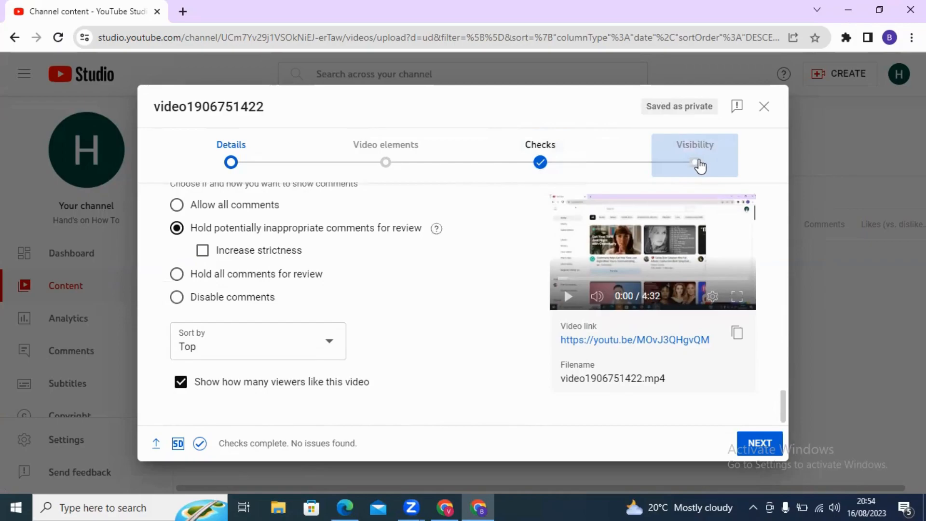
{"action": "left_click", "coordinate": [696, 166]}
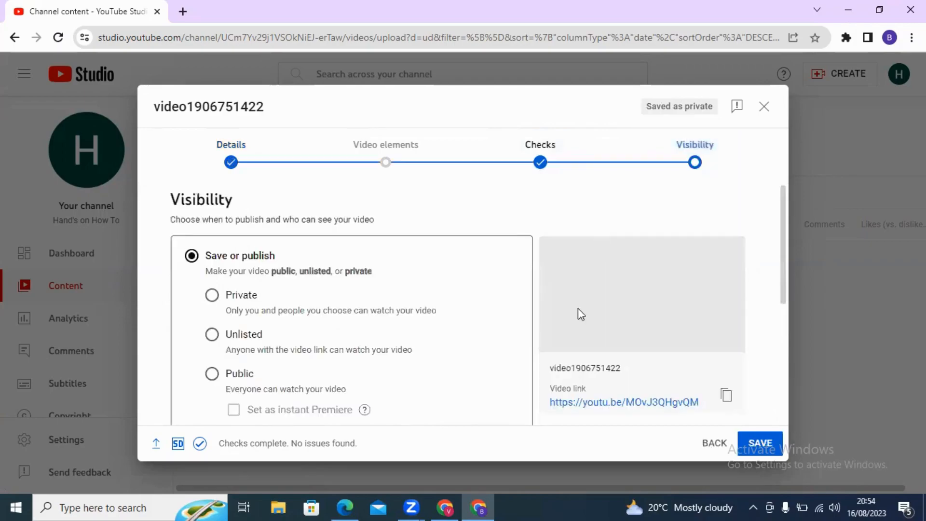
{"action": "scroll", "coordinate": [533, 295], "scroll_direction": "down", "scroll_amount": 5}
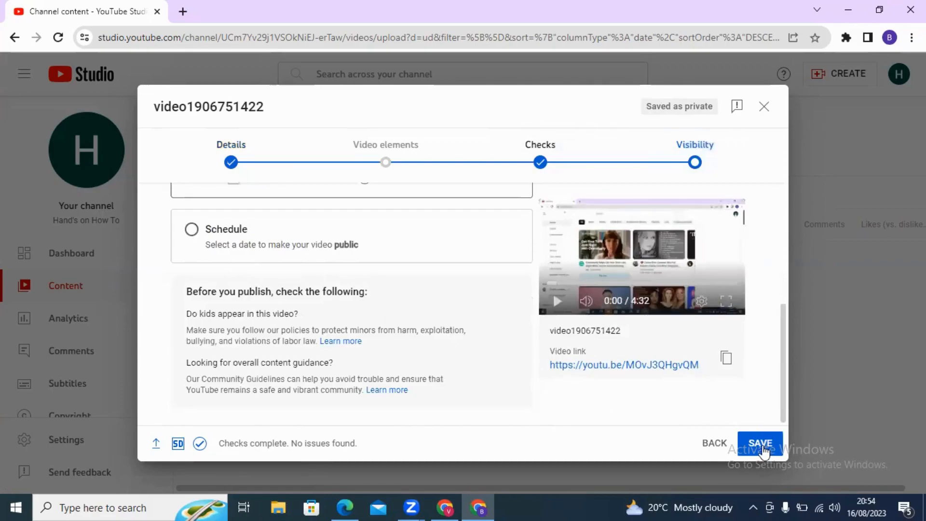
{"action": "scroll", "coordinate": [392, 275], "scroll_direction": "up", "scroll_amount": 5}
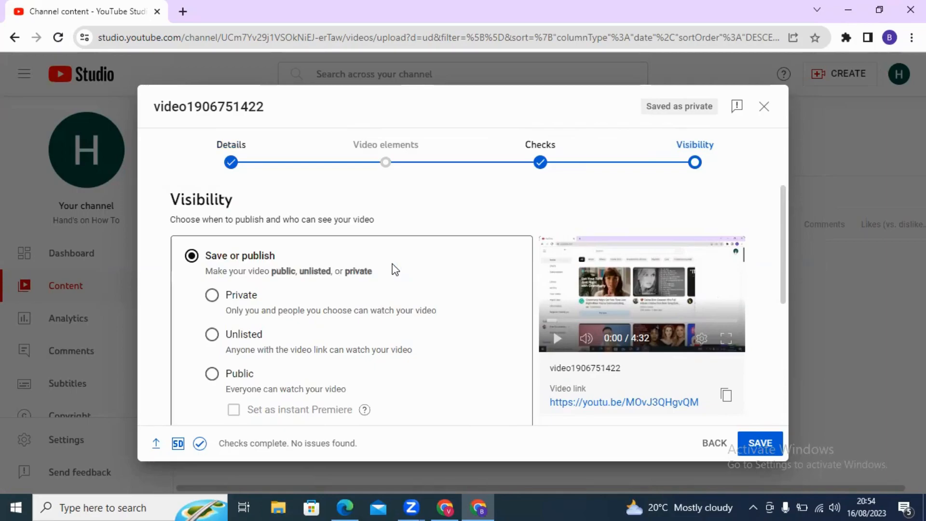
{"action": "scroll", "coordinate": [459, 296], "scroll_direction": "down", "scroll_amount": 5}
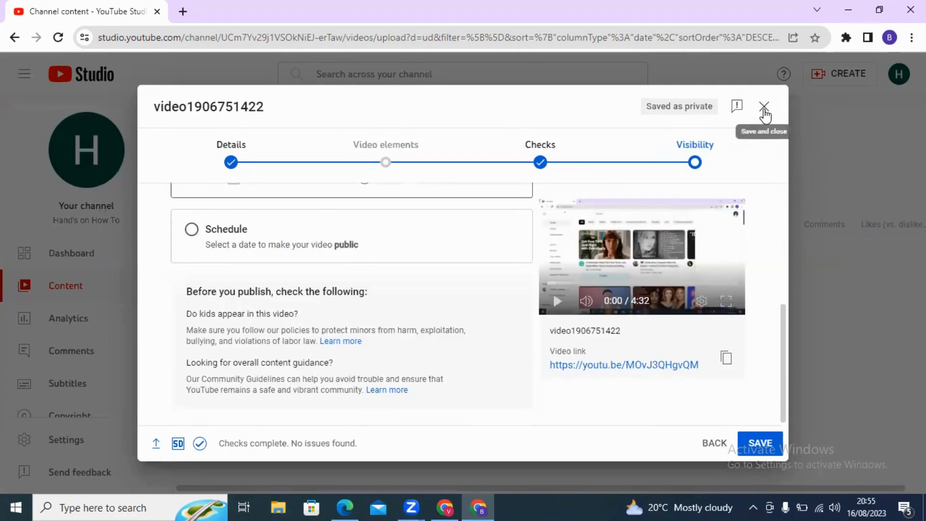
{"action": "left_click", "coordinate": [763, 106]}
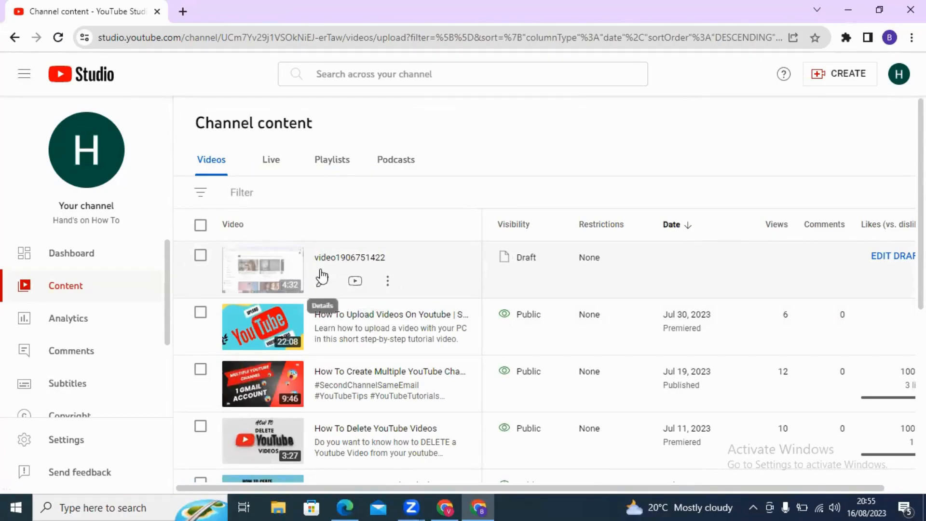
{"action": "left_click", "coordinate": [384, 282]}
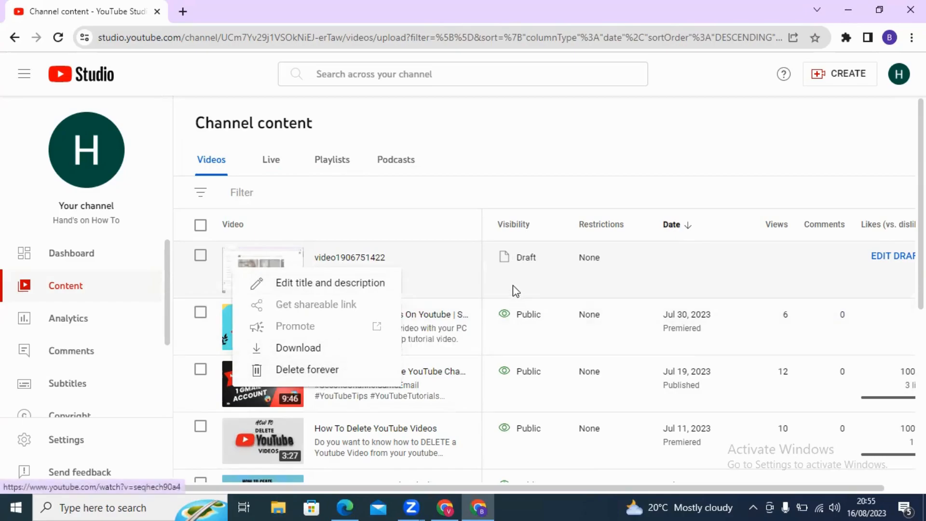
{"action": "left_click", "coordinate": [702, 259]}
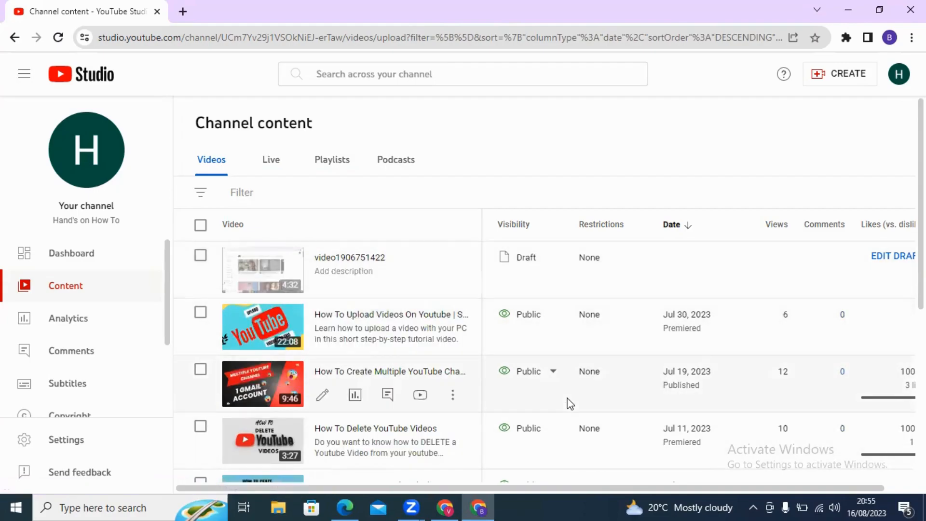
{"action": "left_click", "coordinate": [899, 81]}
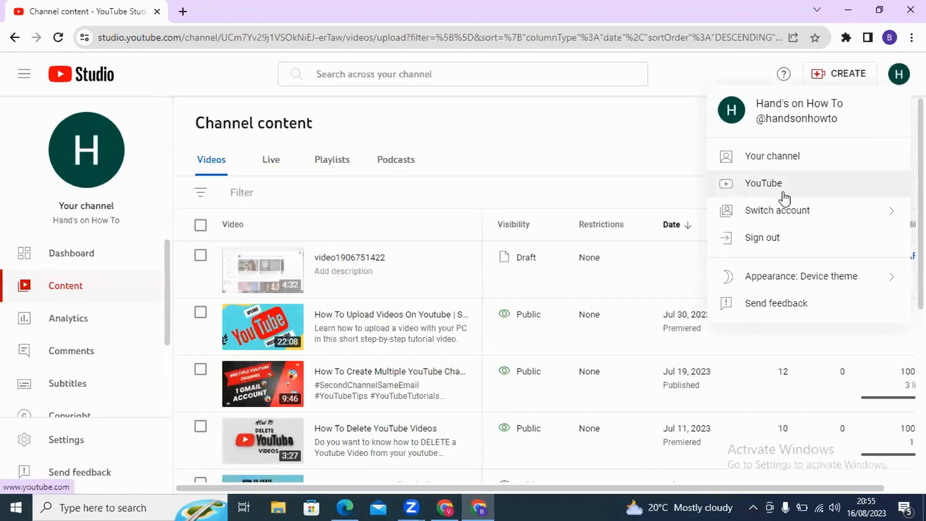
Visit the YouTube home page, then return to YouTube Studio through its account menu
{"action": "left_click", "coordinate": [763, 186]}
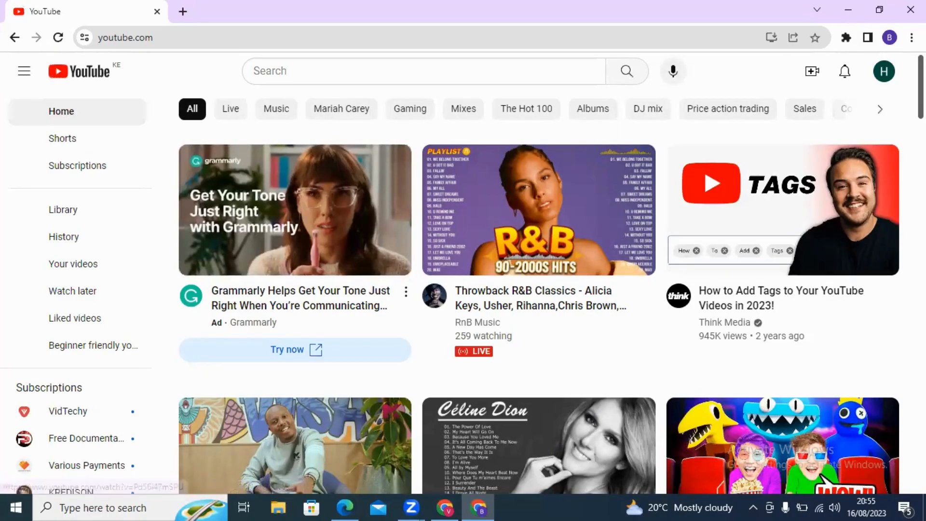
{"action": "left_click", "coordinate": [883, 75]}
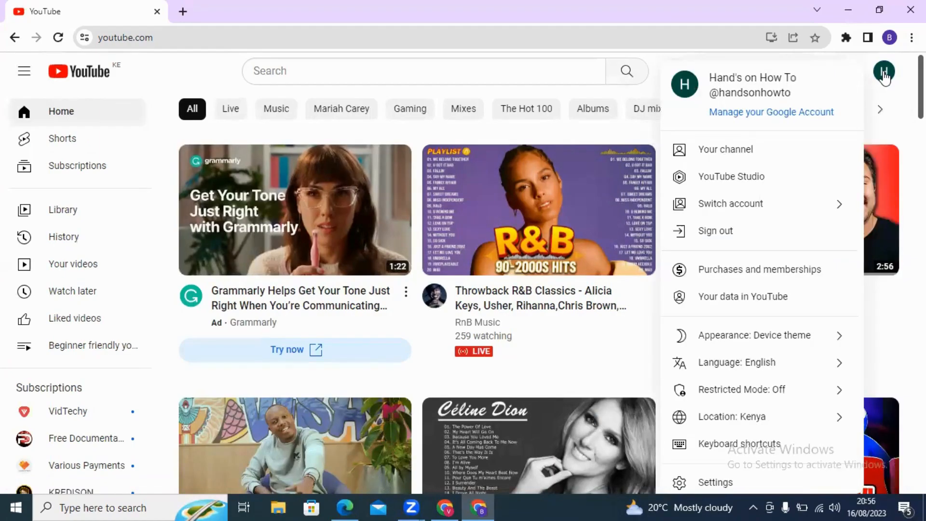
{"action": "left_click", "coordinate": [737, 174]}
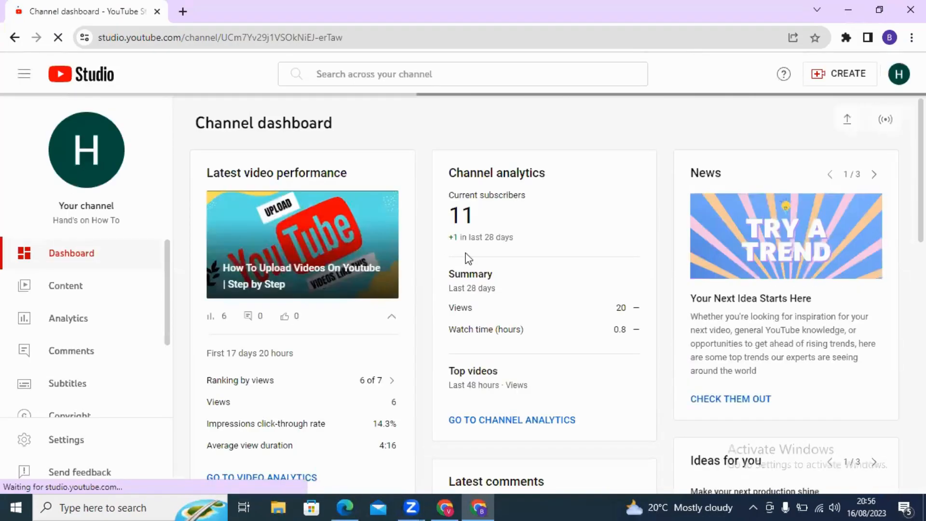
Scroll the Channel dashboard to the Published videos card and go to the full videos list
{"action": "scroll", "coordinate": [232, 131], "scroll_direction": "down", "scroll_amount": 3}
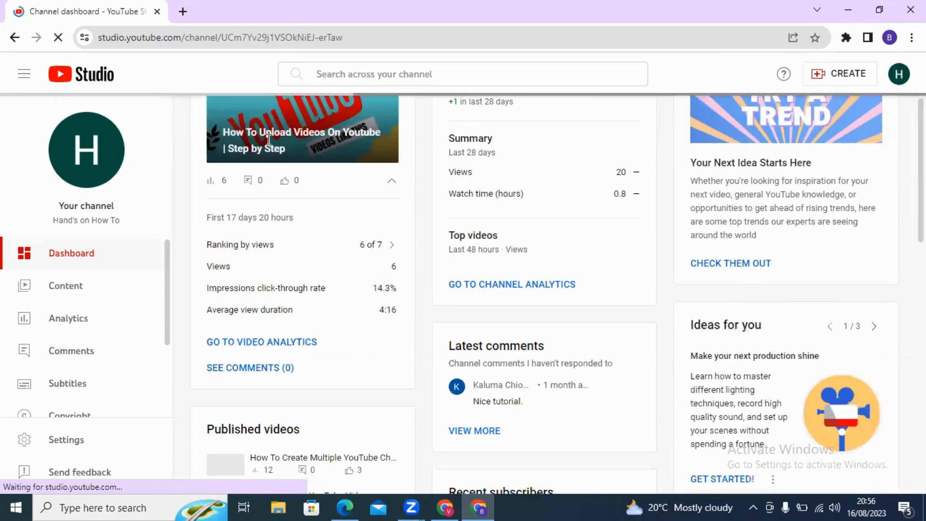
{"action": "scroll", "coordinate": [397, 213], "scroll_direction": "up", "scroll_amount": 3}
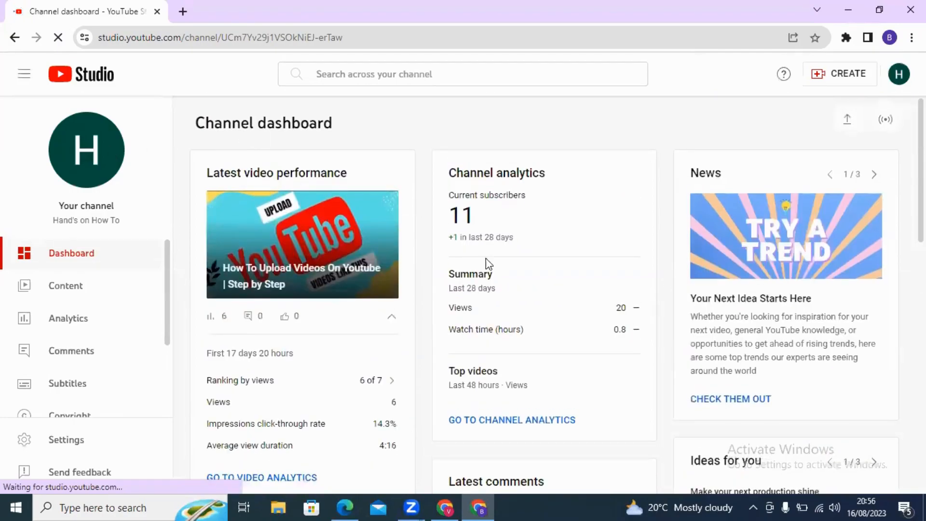
{"action": "scroll", "coordinate": [390, 215], "scroll_direction": "down", "scroll_amount": 3}
{"action": "scroll", "coordinate": [288, 387], "scroll_direction": "down", "scroll_amount": 3}
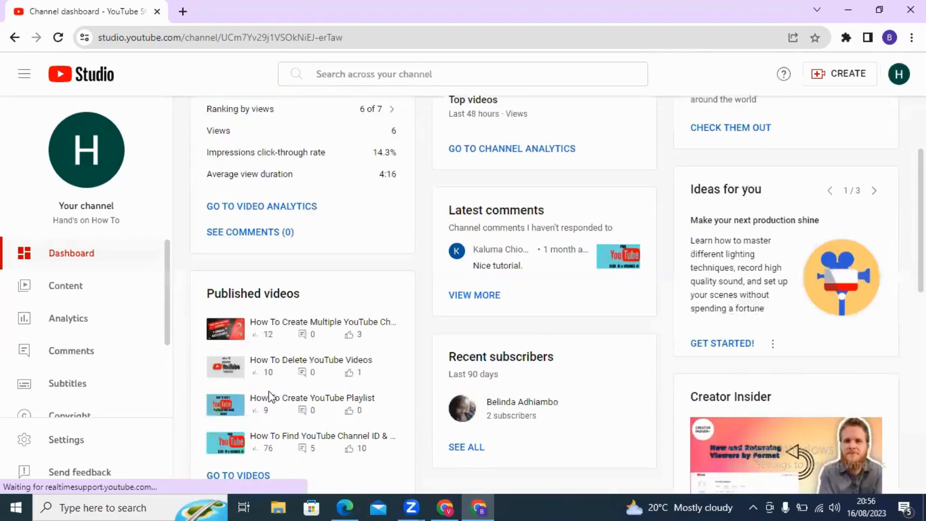
{"action": "scroll", "coordinate": [268, 275], "scroll_direction": "down", "scroll_amount": 4}
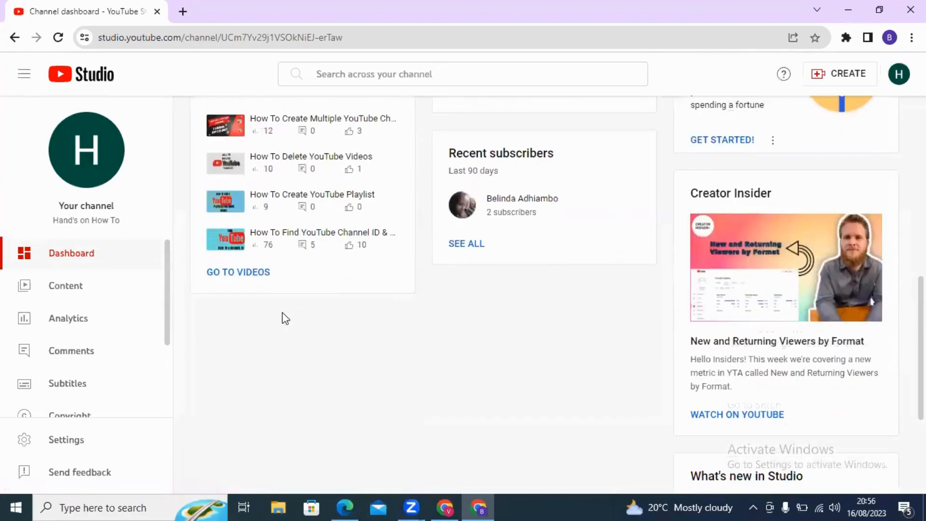
{"action": "left_click", "coordinate": [241, 273]}
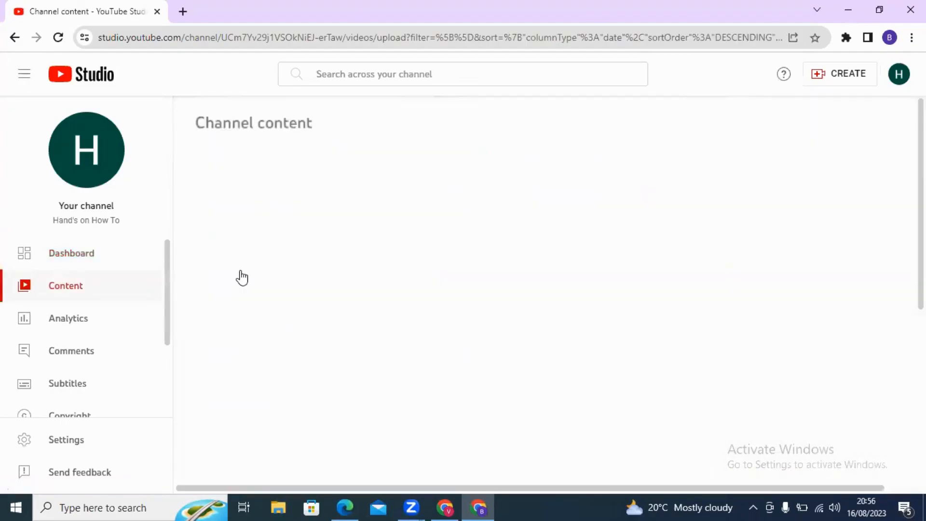
Open the details page of 'How To Upload Videos On Youtube | Step by Step'
{"action": "scroll", "coordinate": [325, 279], "scroll_direction": "down", "scroll_amount": 1}
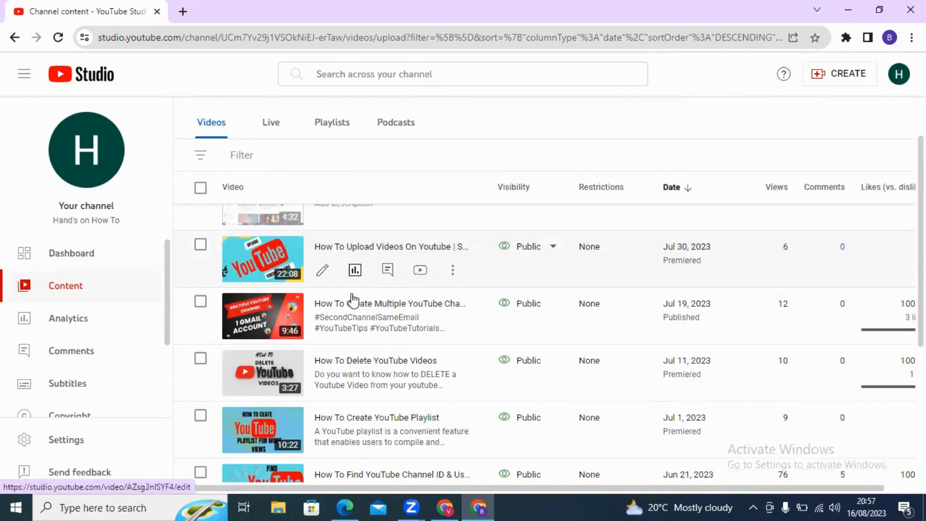
{"action": "left_click", "coordinate": [325, 272]}
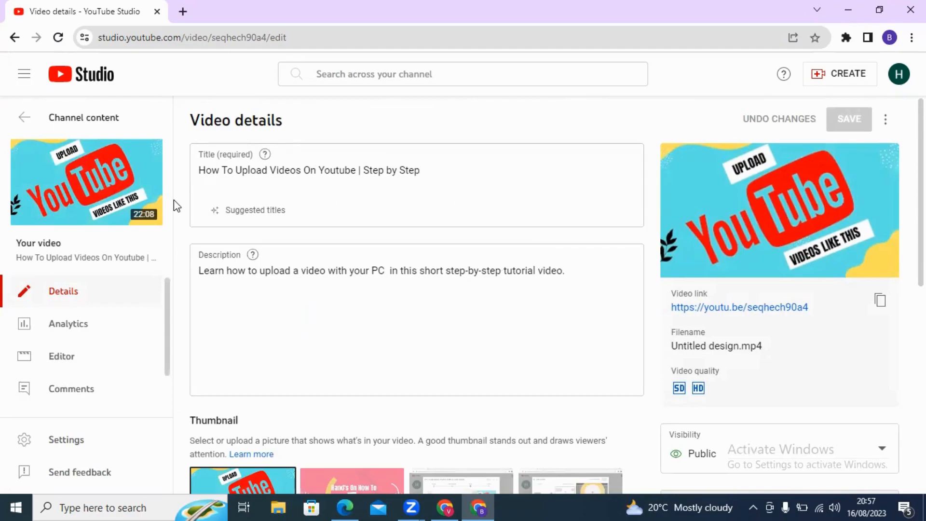
Expand SHOW MORE and scroll to the tags youtube, youtubevideos, upload and howtouploadvideos
{"action": "scroll", "coordinate": [365, 267], "scroll_direction": "down", "scroll_amount": 1}
{"action": "scroll", "coordinate": [365, 267], "scroll_direction": "down", "scroll_amount": 5}
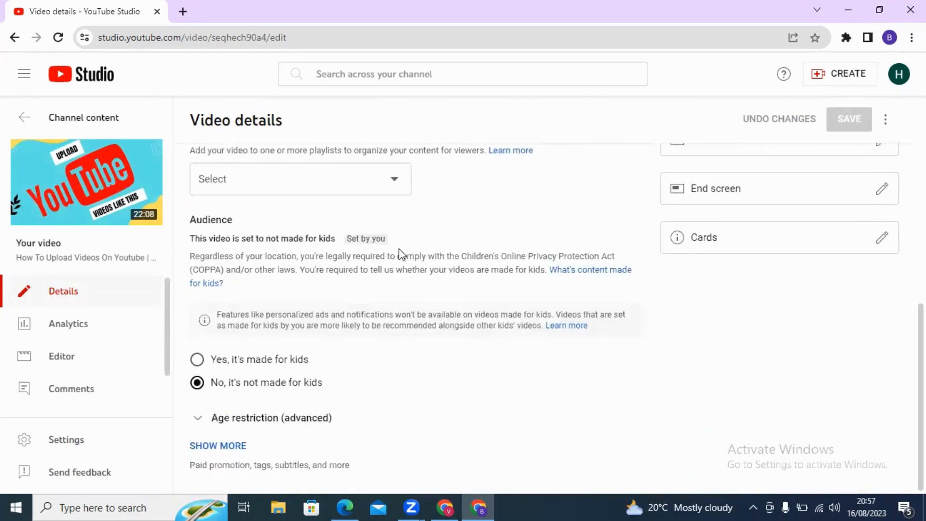
{"action": "left_click", "coordinate": [228, 449]}
{"action": "scroll", "coordinate": [339, 381], "scroll_direction": "down", "scroll_amount": 7}
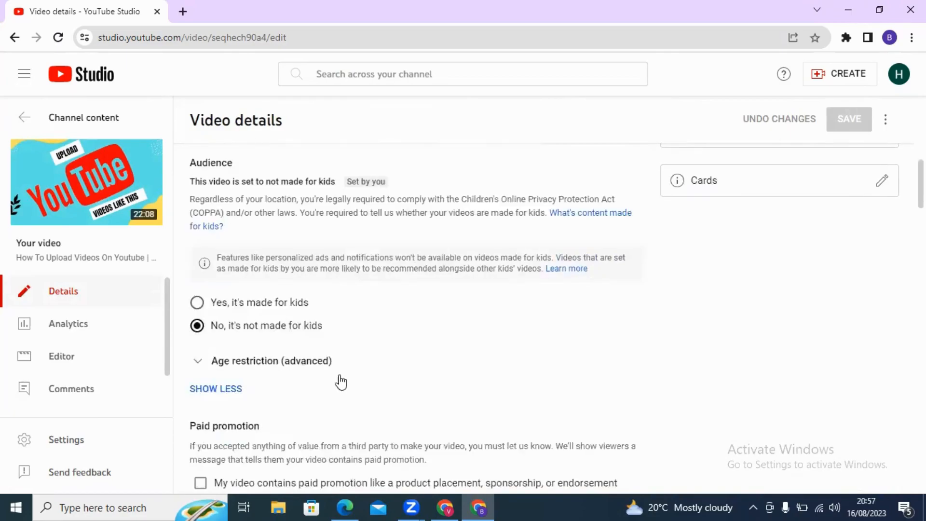
{"action": "scroll", "coordinate": [357, 344], "scroll_direction": "down", "scroll_amount": 1}
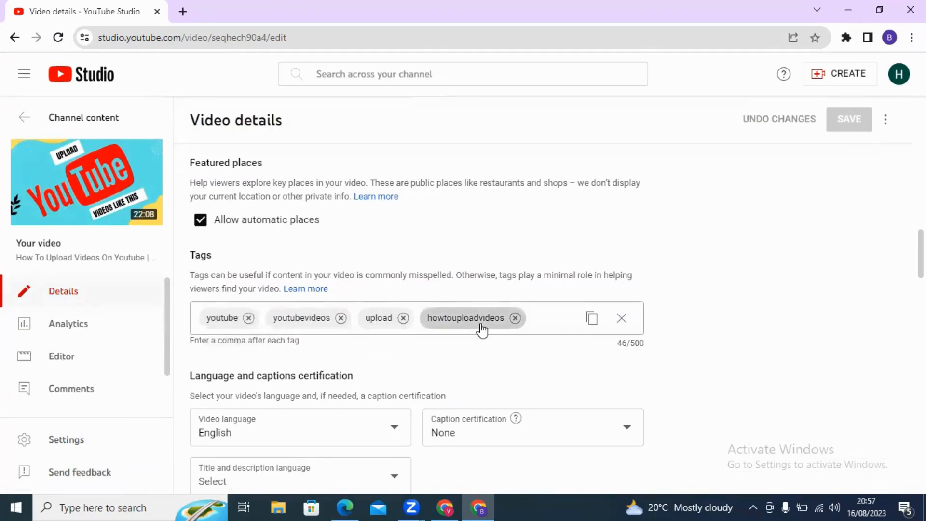
Add youtubetutorials as a fifth tag chip in the Tags field, reaching 63/500
{"action": "left_click", "coordinate": [534, 319]}
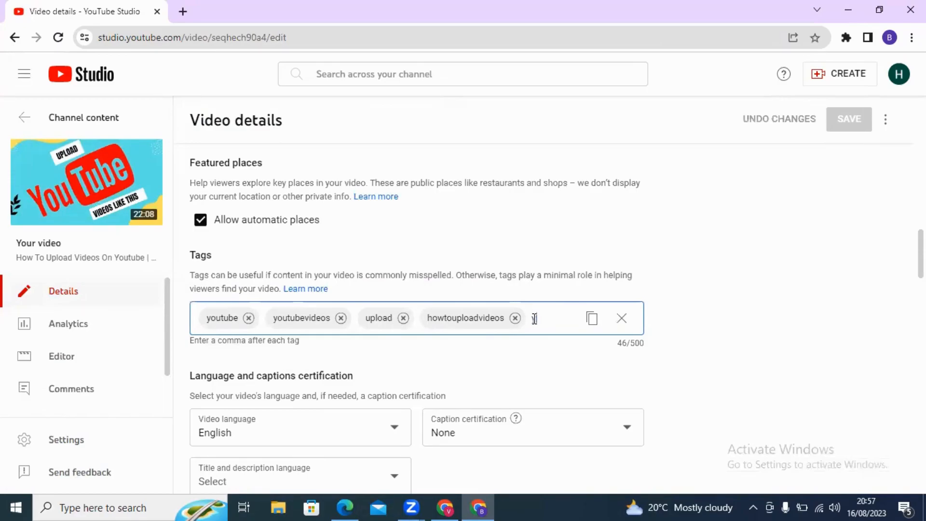
{"action": "type", "text": "youtub"}
{"action": "type", "text": "e"}
{"action": "type", "text": "tut"}
{"action": "type", "text": "or"}
{"action": "type", "text": "ial"}
{"action": "type", "text": "s"}
{"action": "key", "text": "comma"}
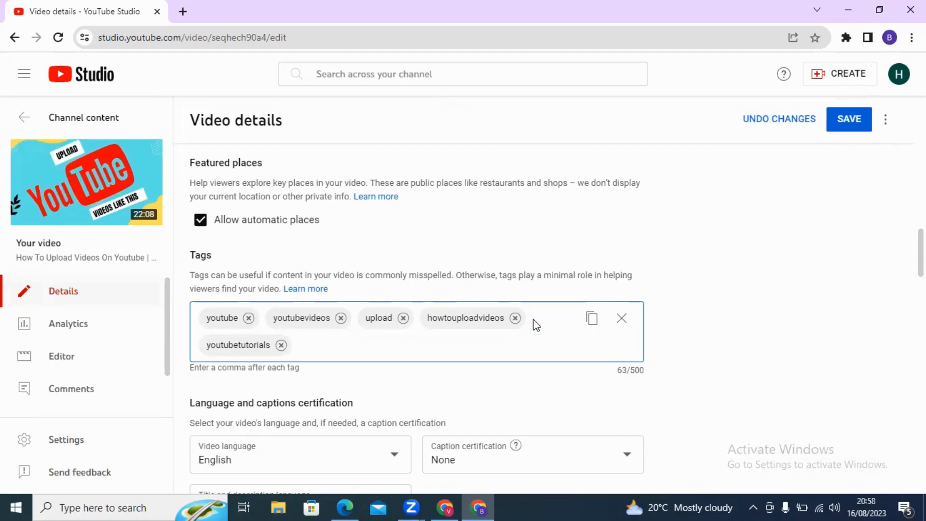
{"action": "left_click", "coordinate": [534, 320]}
{"action": "scroll", "coordinate": [335, 333], "scroll_direction": "down", "scroll_amount": 4}
{"action": "scroll", "coordinate": [318, 312], "scroll_direction": "up", "scroll_amount": 7}
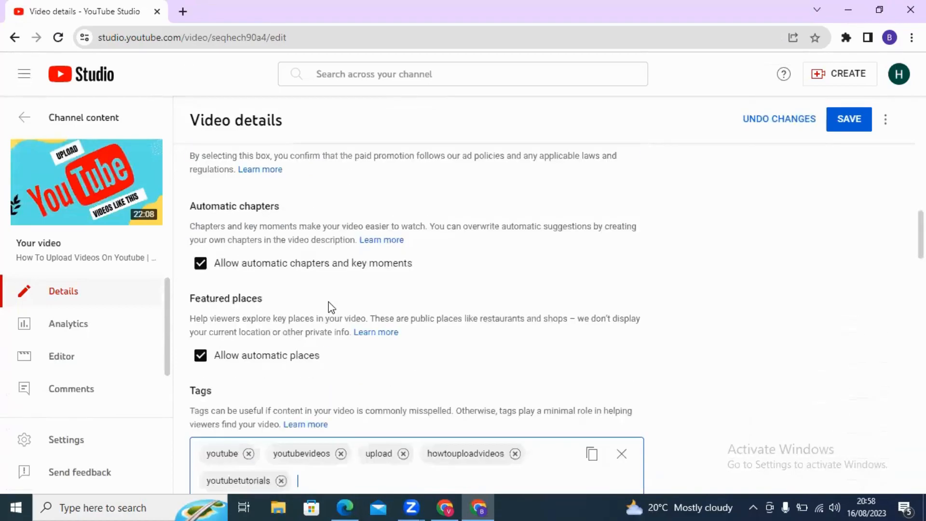
{"action": "scroll", "coordinate": [333, 441], "scroll_direction": "down", "scroll_amount": 2}
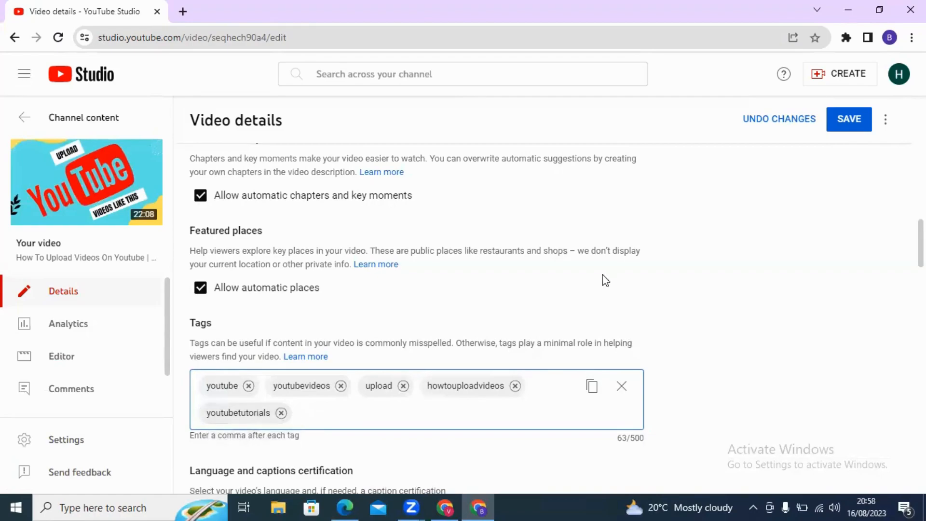
Save the video details until 'Changes saved' confirms the five tags are stored
{"action": "left_click", "coordinate": [853, 123]}
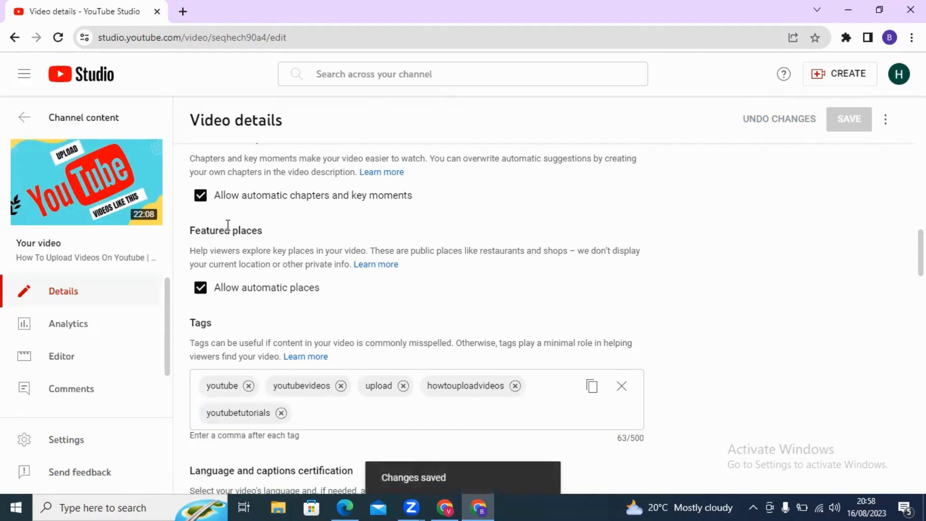
{"action": "mouse_move", "coordinate": [129, 199]}
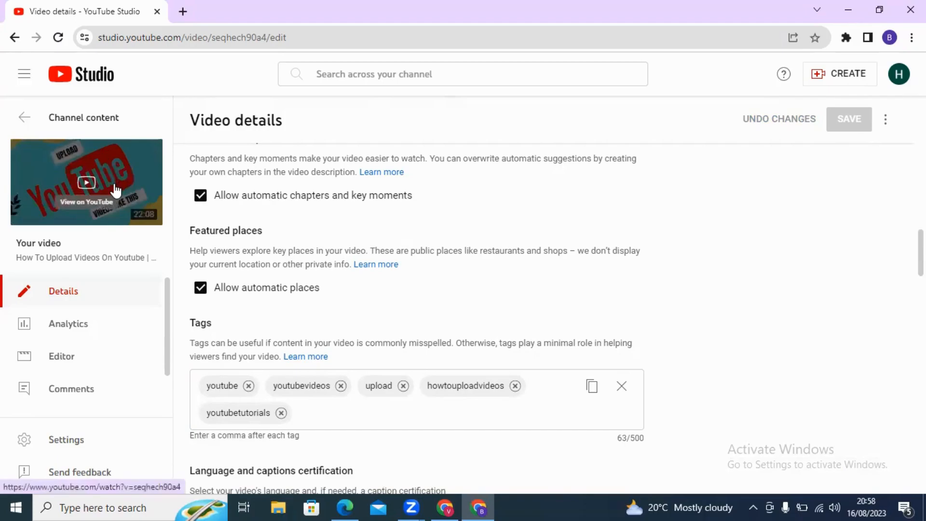
{"action": "scroll", "coordinate": [345, 358], "scroll_direction": "down", "scroll_amount": 12}
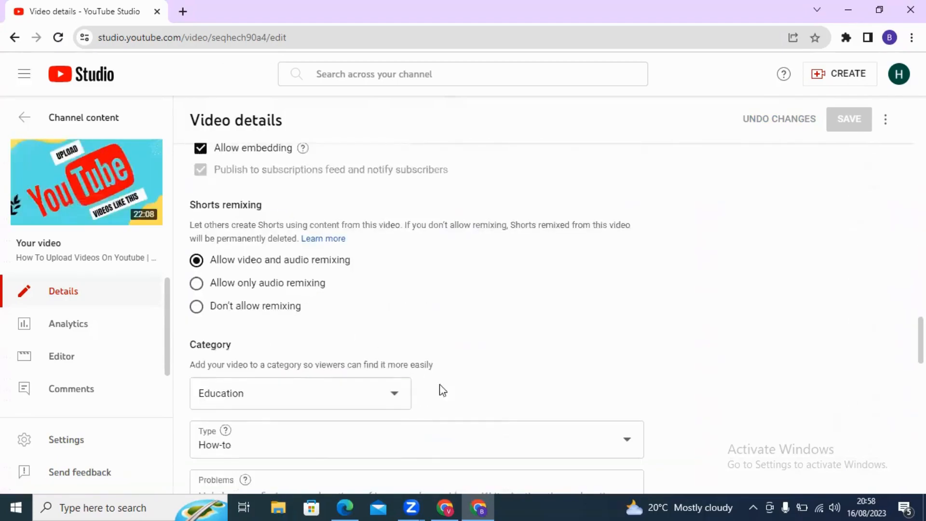
{"action": "scroll", "coordinate": [443, 390], "scroll_direction": "down", "scroll_amount": 4}
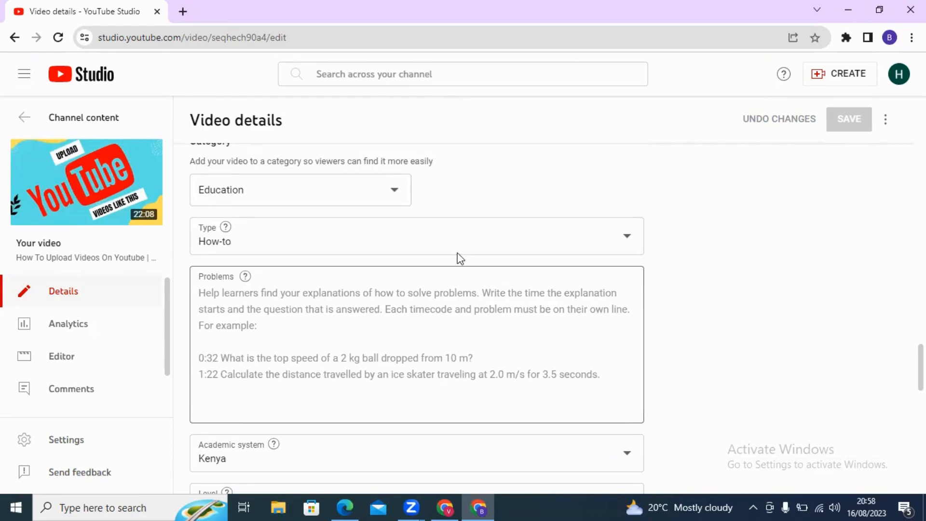
{"action": "scroll", "coordinate": [328, 258], "scroll_direction": "down", "scroll_amount": 5}
{"action": "scroll", "coordinate": [331, 259], "scroll_direction": "down", "scroll_amount": 5}
{"action": "scroll", "coordinate": [328, 259], "scroll_direction": "up", "scroll_amount": 6}
{"action": "scroll", "coordinate": [333, 268], "scroll_direction": "up", "scroll_amount": 9}
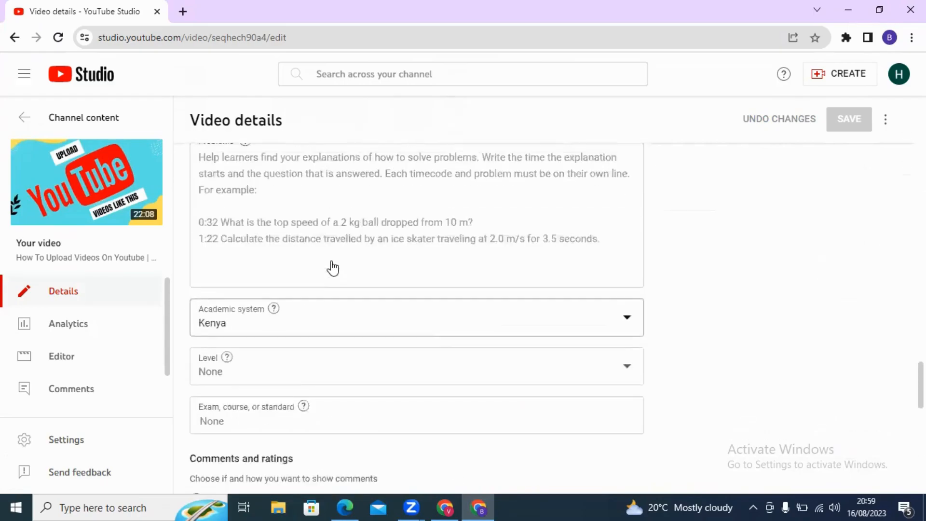
{"action": "scroll", "coordinate": [332, 268], "scroll_direction": "up", "scroll_amount": 2}
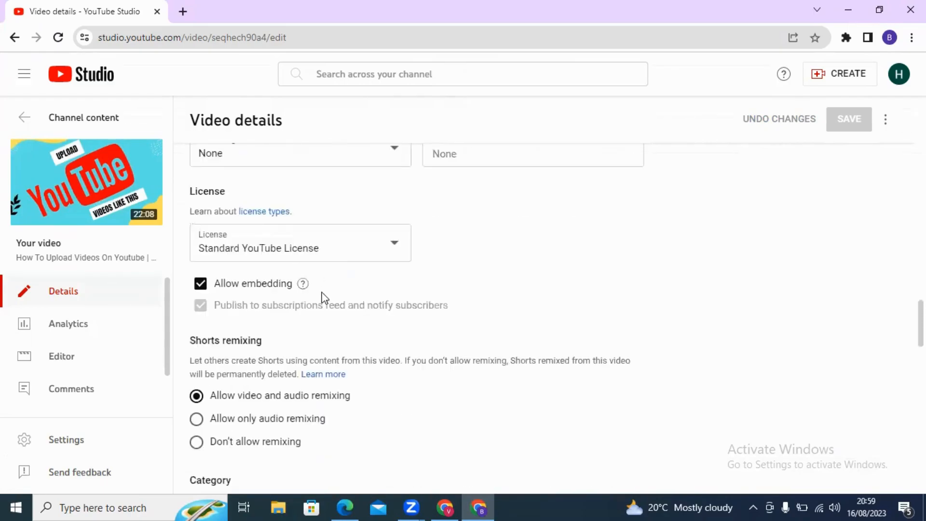
{"action": "scroll", "coordinate": [308, 311], "scroll_direction": "up", "scroll_amount": 7}
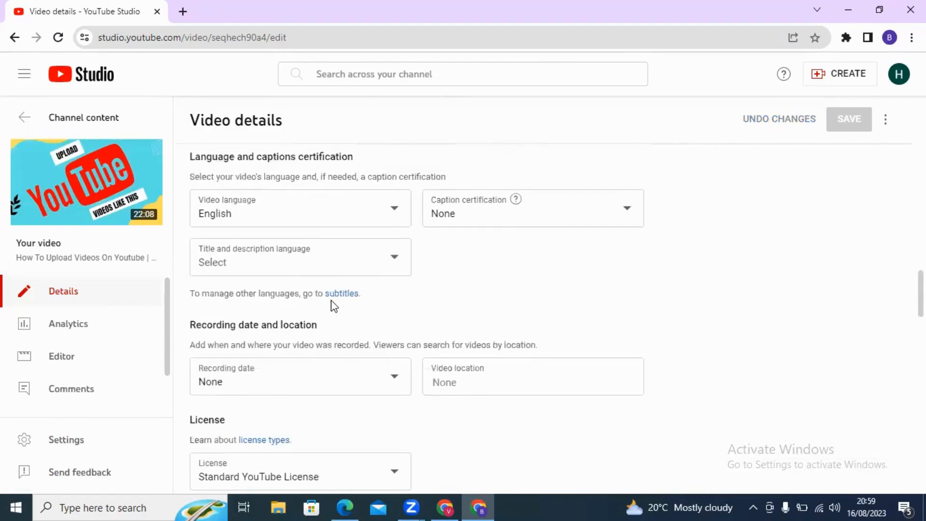
{"action": "scroll", "coordinate": [334, 307], "scroll_direction": "up", "scroll_amount": 1}
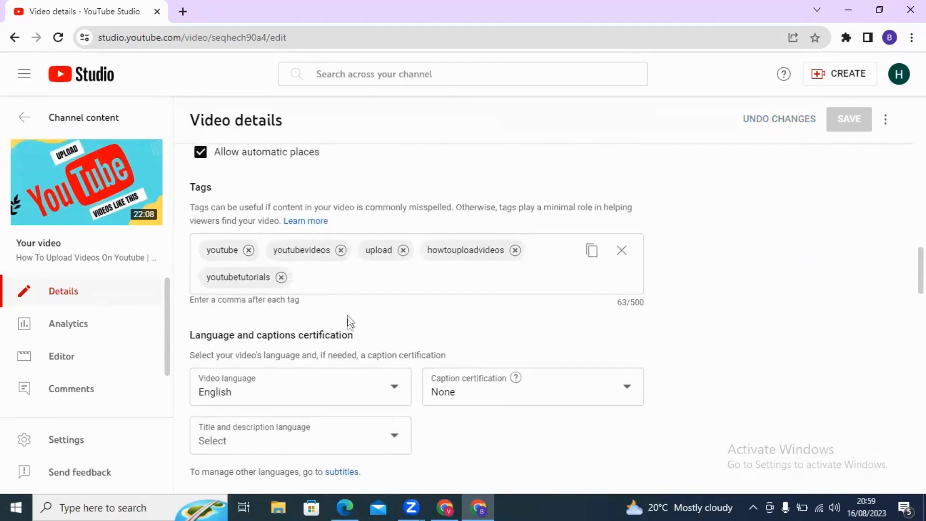
{"action": "scroll", "coordinate": [347, 319], "scroll_direction": "up", "scroll_amount": 1}
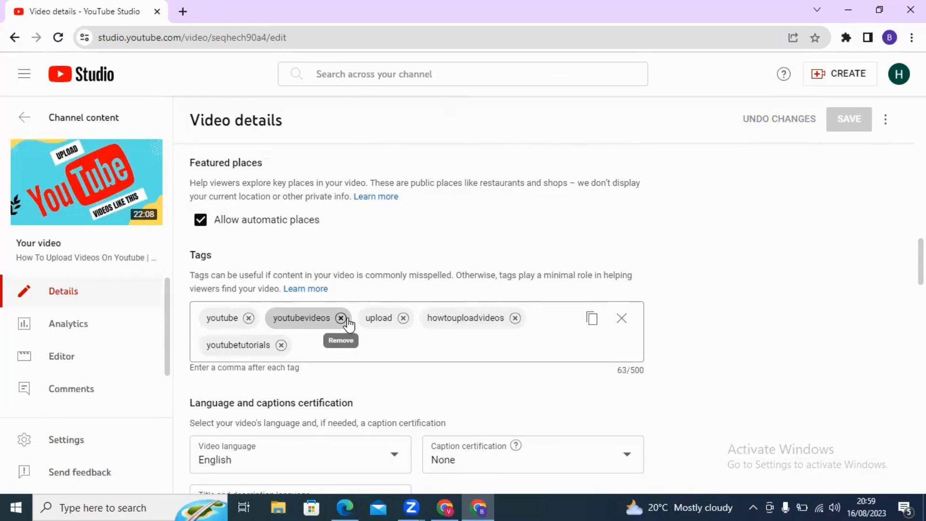
{"action": "scroll", "coordinate": [350, 308], "scroll_direction": "up", "scroll_amount": 7}
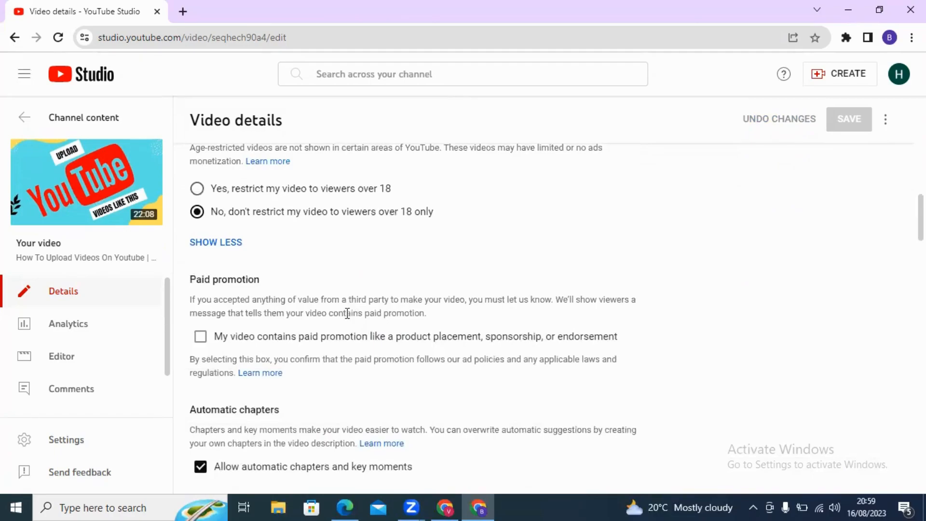
{"action": "scroll", "coordinate": [347, 314], "scroll_direction": "up", "scroll_amount": 4}
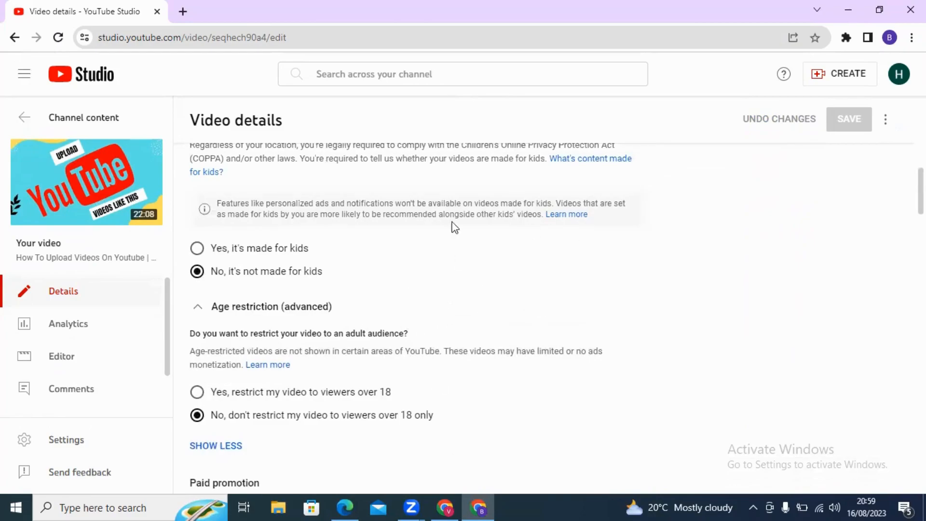
{"action": "scroll", "coordinate": [491, 259], "scroll_direction": "down", "scroll_amount": 5}
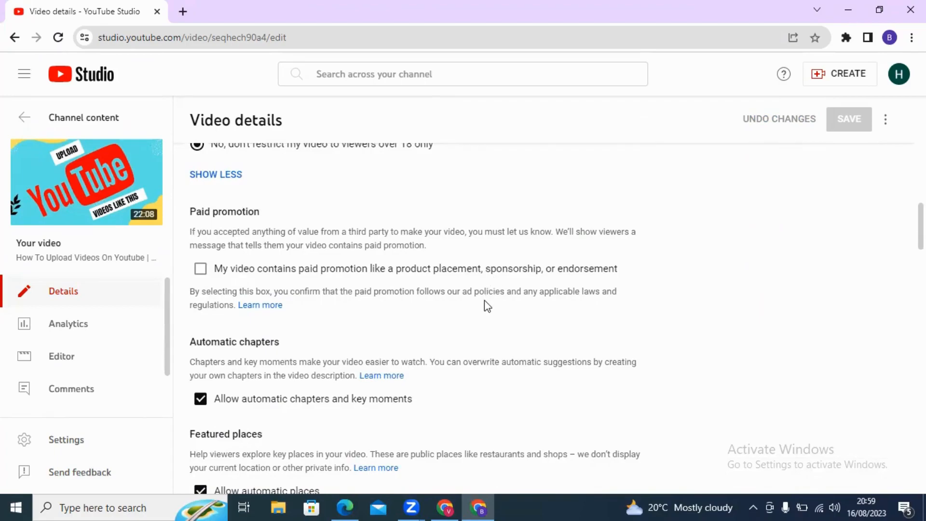
{"action": "scroll", "coordinate": [484, 300], "scroll_direction": "up", "scroll_amount": 5}
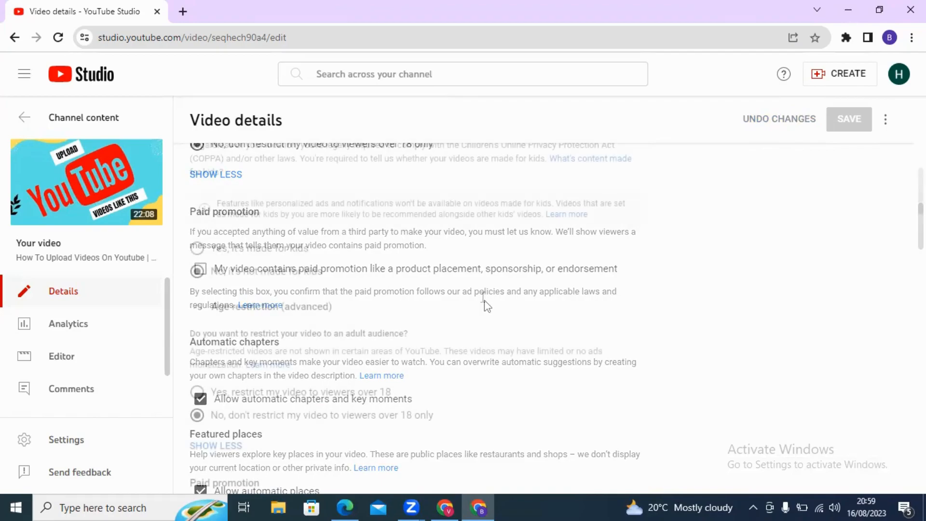